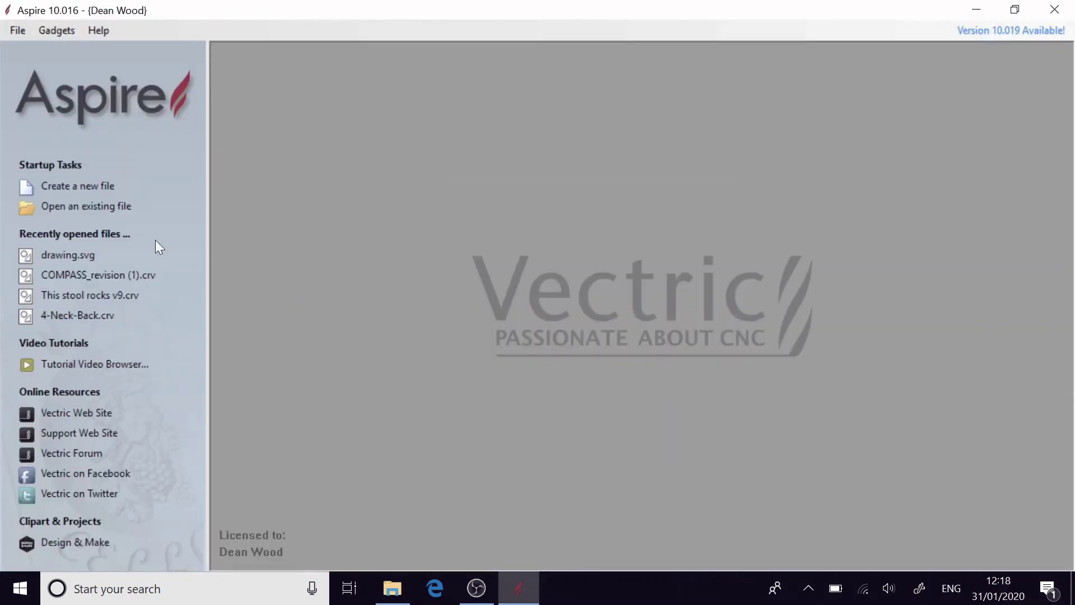
Start a new job and correct its width to 520 mm, leaving height 770 and thickness 18
{"action": "left_click", "coordinate": [110, 186]}
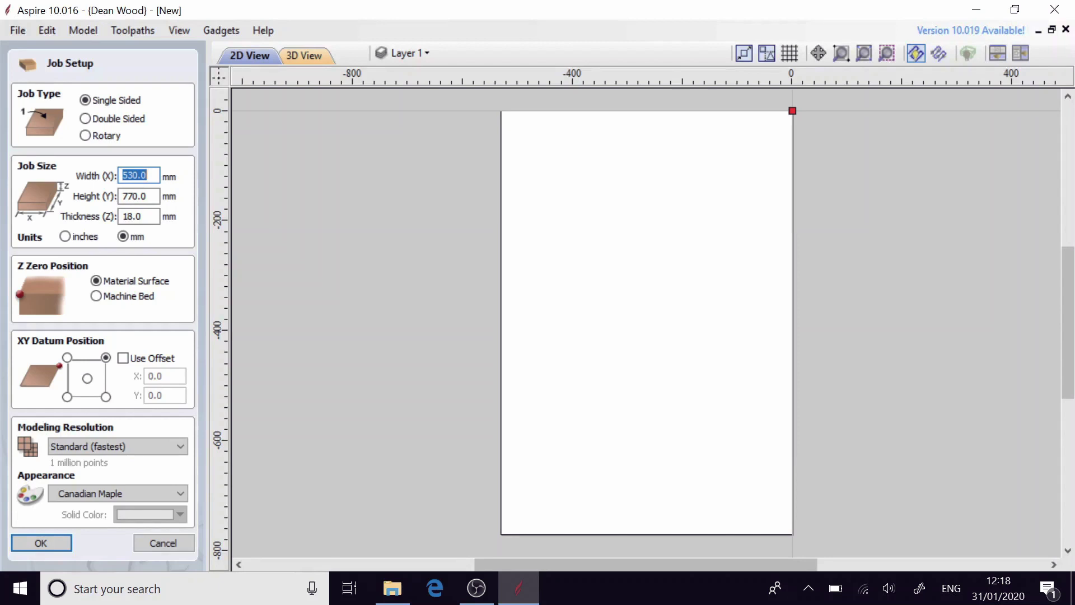
{"action": "key", "text": "BackSpace"}
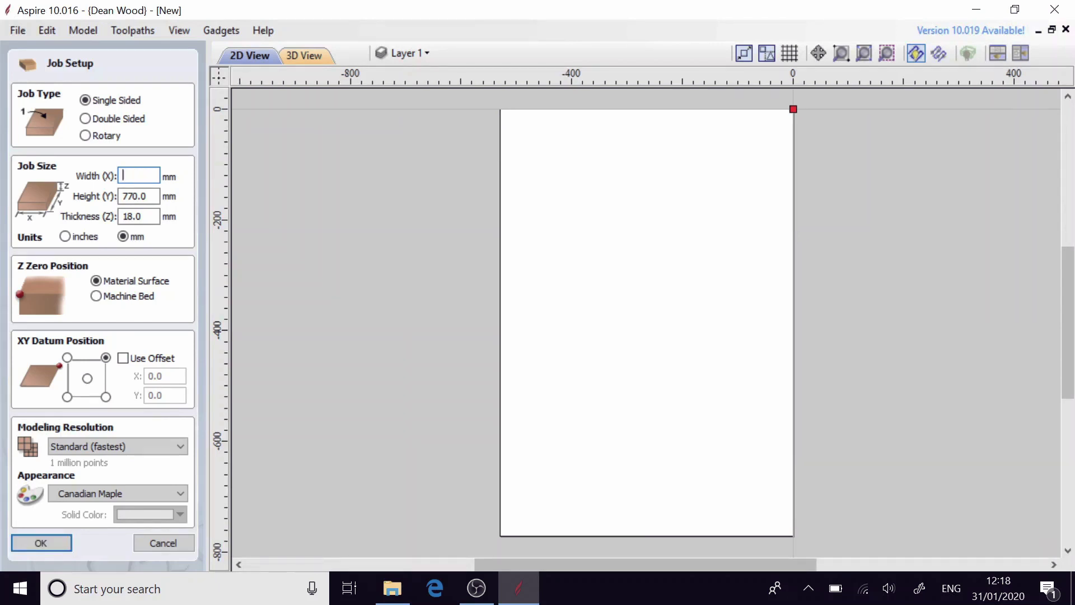
{"action": "type", "text": "550"}
{"action": "left_click", "coordinate": [149, 196]}
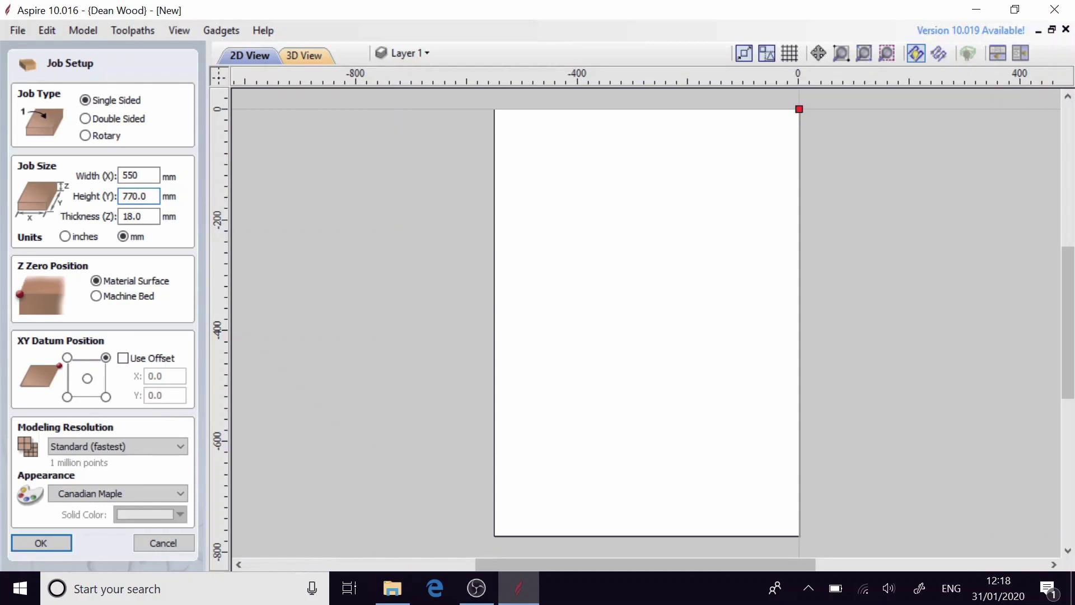
{"action": "key", "text": "Tab"}
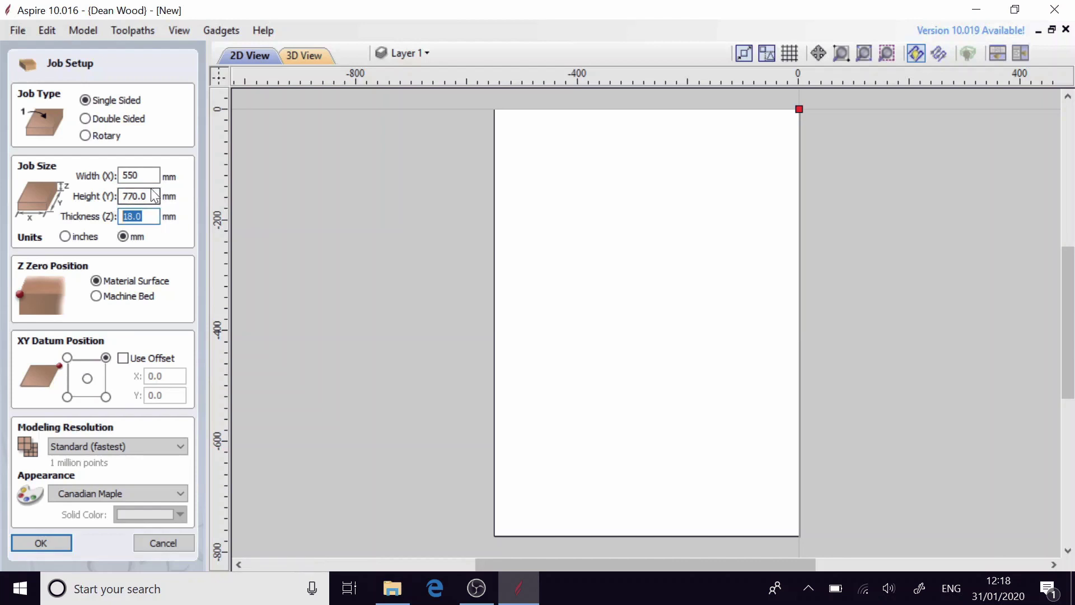
{"action": "left_click", "coordinate": [138, 175]}
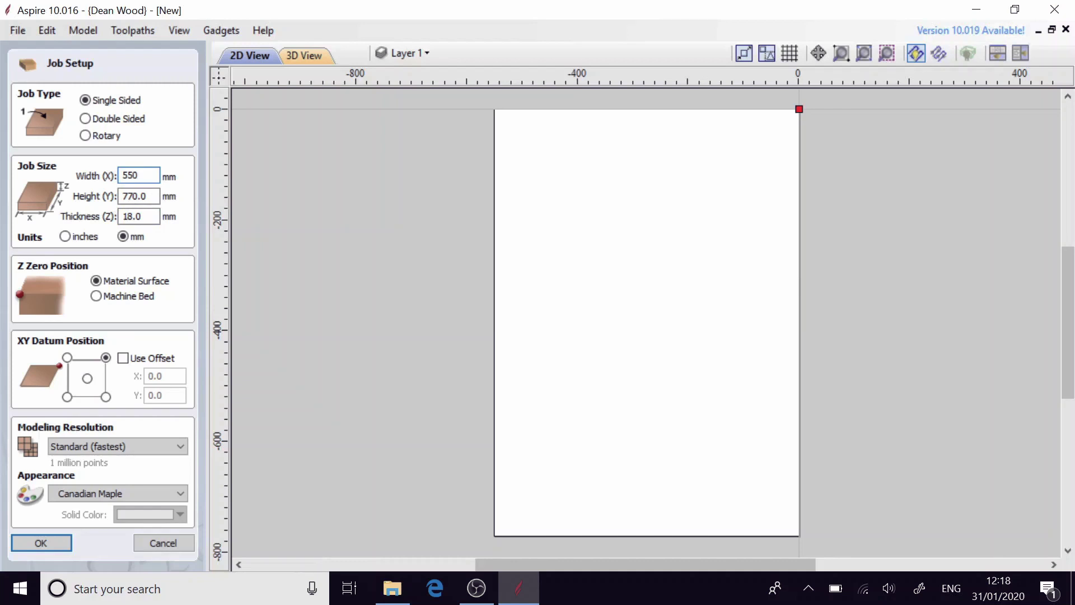
{"action": "key", "text": "BackSpace"}
{"action": "key", "text": "BackSpace"}
{"action": "type", "text": "20"}
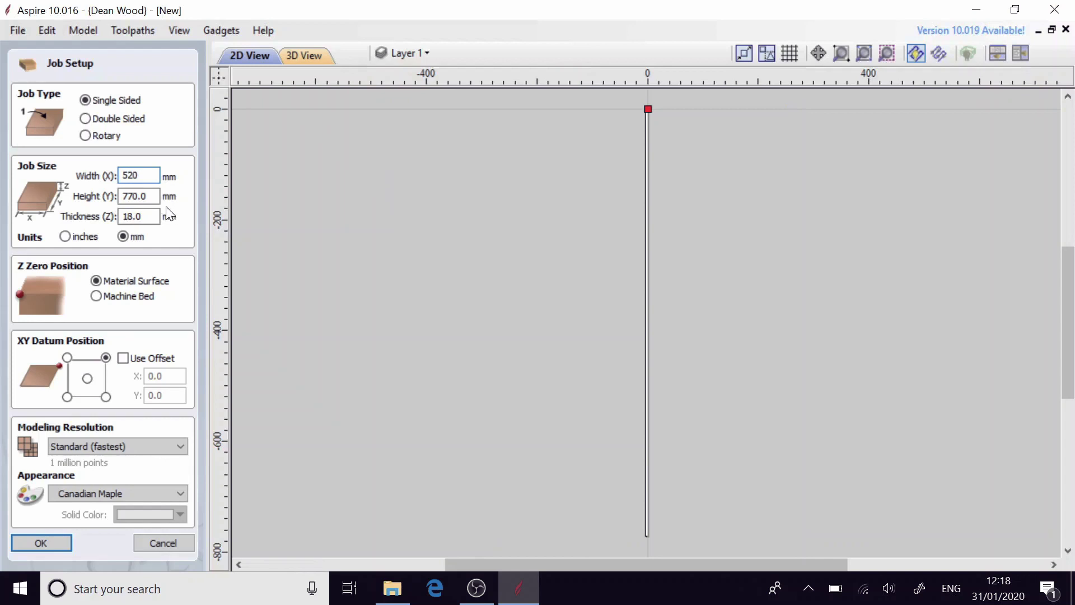
{"action": "key", "text": "Tab"}
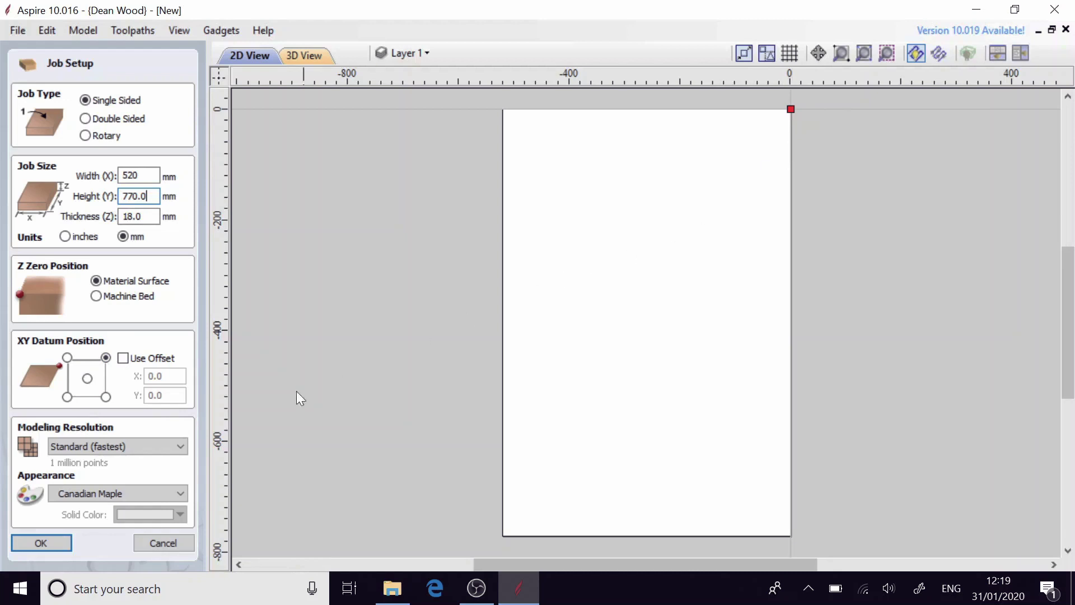
Accept the job settings and set up a rectangle with anchor X -520 and width 520 mm
{"action": "left_click", "coordinate": [54, 542]}
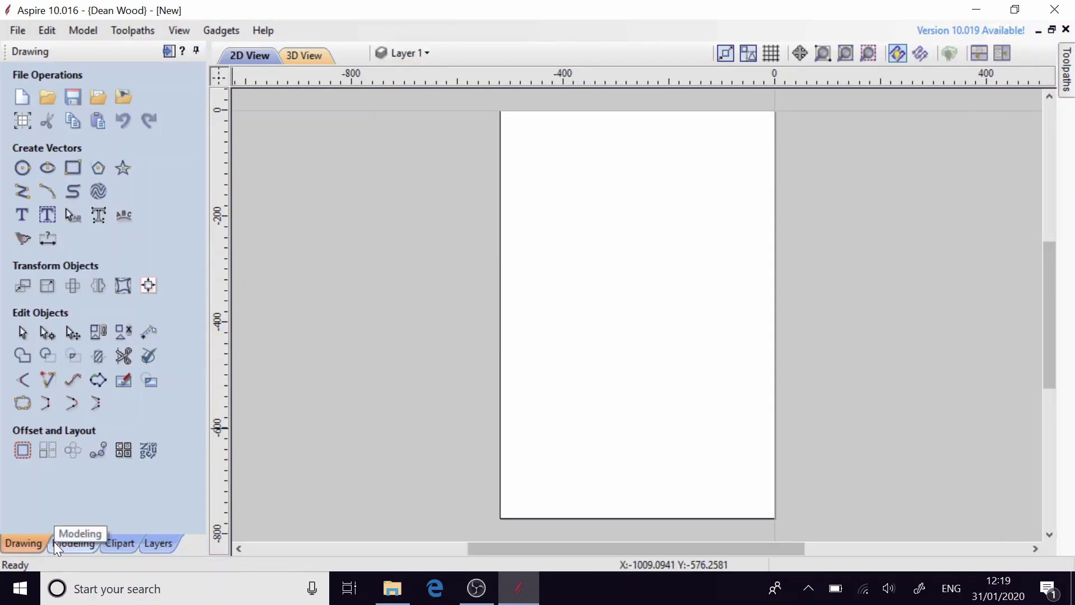
{"action": "left_click", "coordinate": [79, 174]}
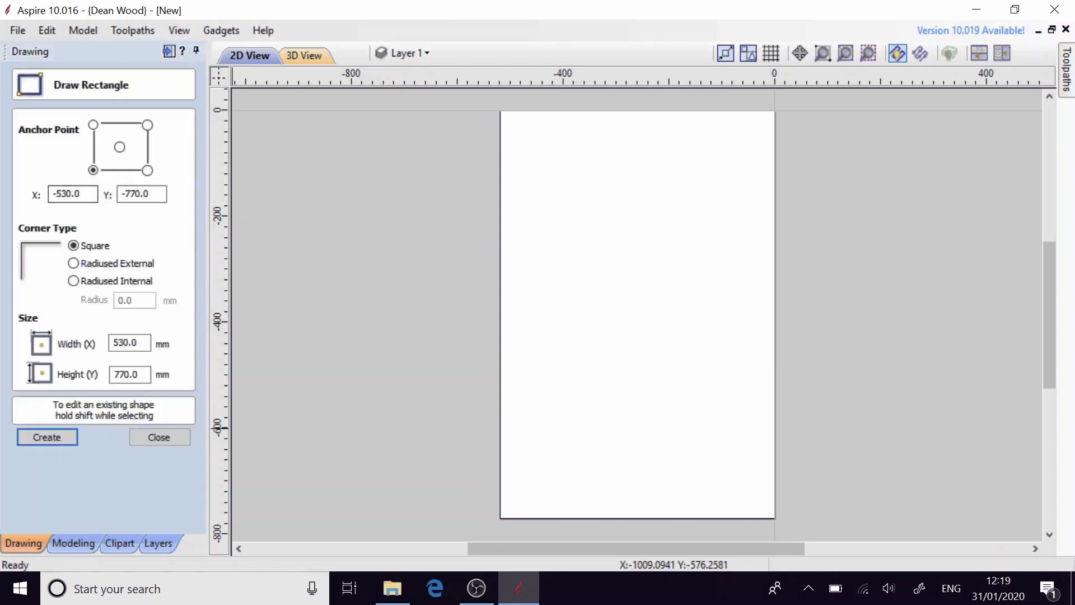
{"action": "left_click", "coordinate": [66, 193]}
{"action": "key", "text": "BackSpace"}
{"action": "type", "text": "2"}
{"action": "left_click", "coordinate": [130, 342]}
{"action": "key", "text": "BackSpace"}
{"action": "type", "text": "2"}
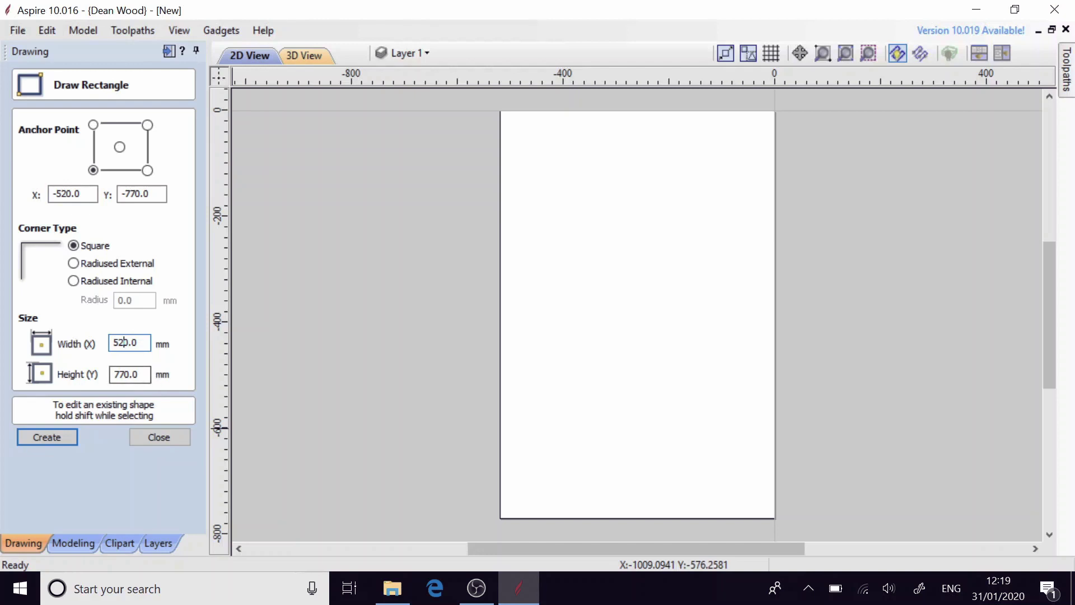
{"action": "key", "text": "Tab"}
Create the 520 × 770 mm rectangle and select it around the sheet
{"action": "left_click", "coordinate": [53, 436]}
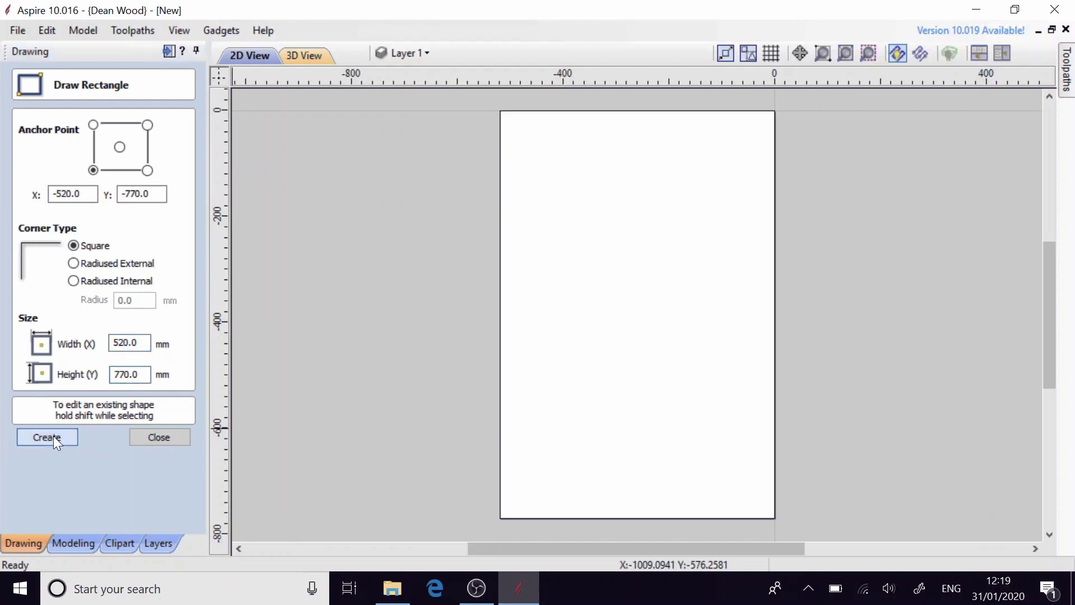
{"action": "left_click", "coordinate": [159, 439]}
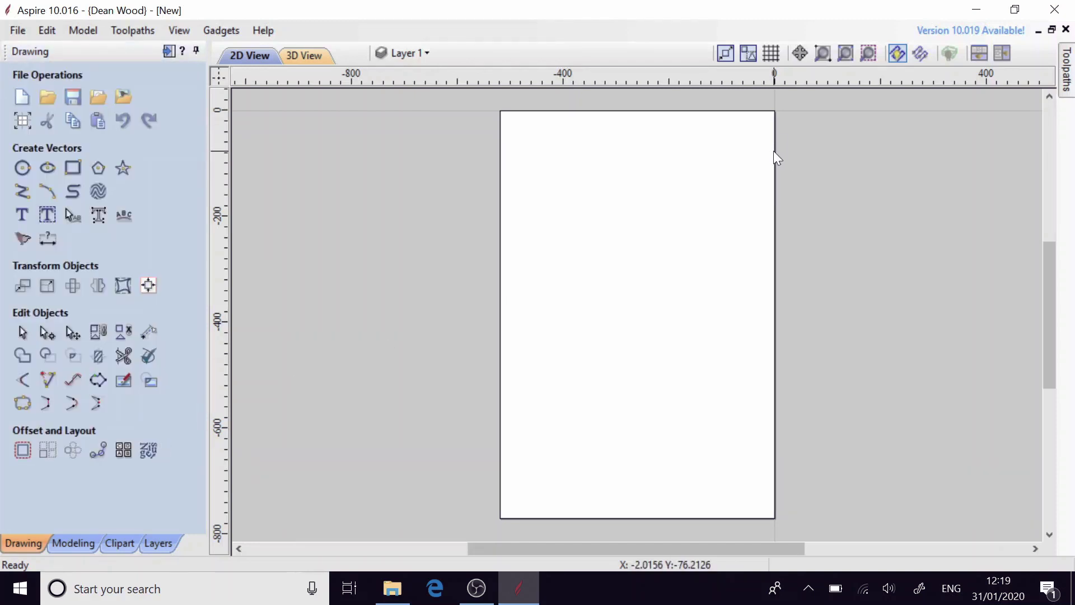
{"action": "left_click", "coordinate": [774, 150]}
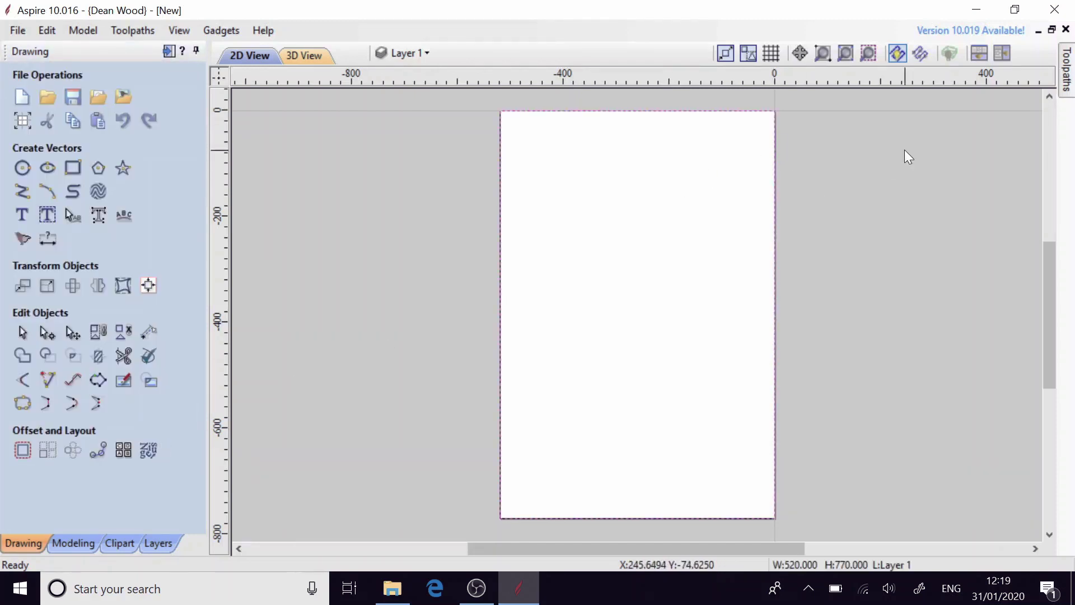
{"action": "mouse_move", "coordinate": [1069, 84]}
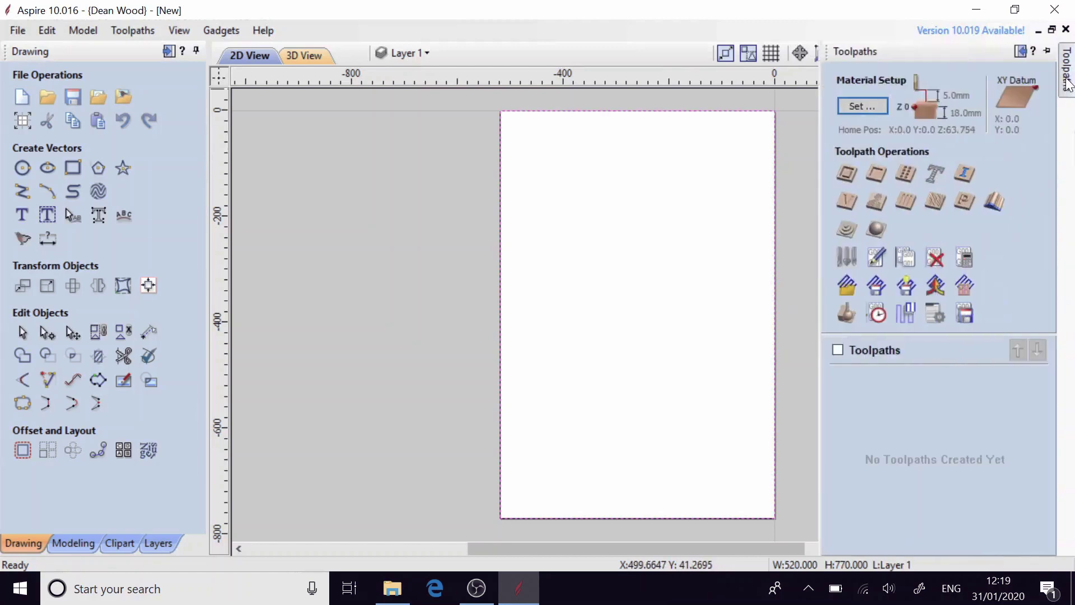
Start a pocket toolpath and clear the pocket with Offset passes instead of Raster
{"action": "left_click", "coordinate": [877, 175]}
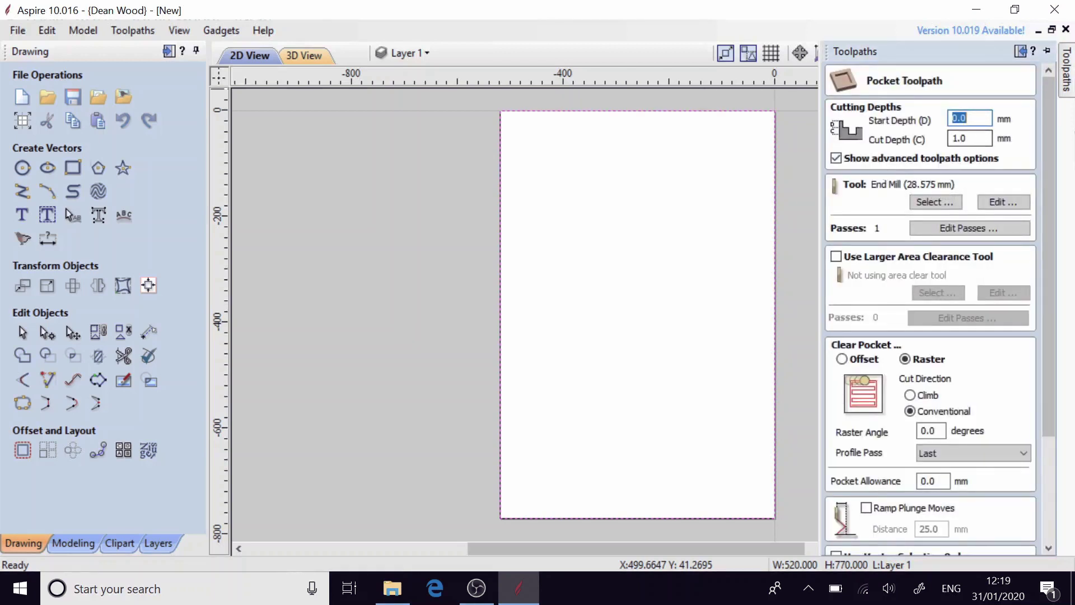
{"action": "left_click", "coordinate": [965, 118]}
{"action": "left_click", "coordinate": [966, 137]}
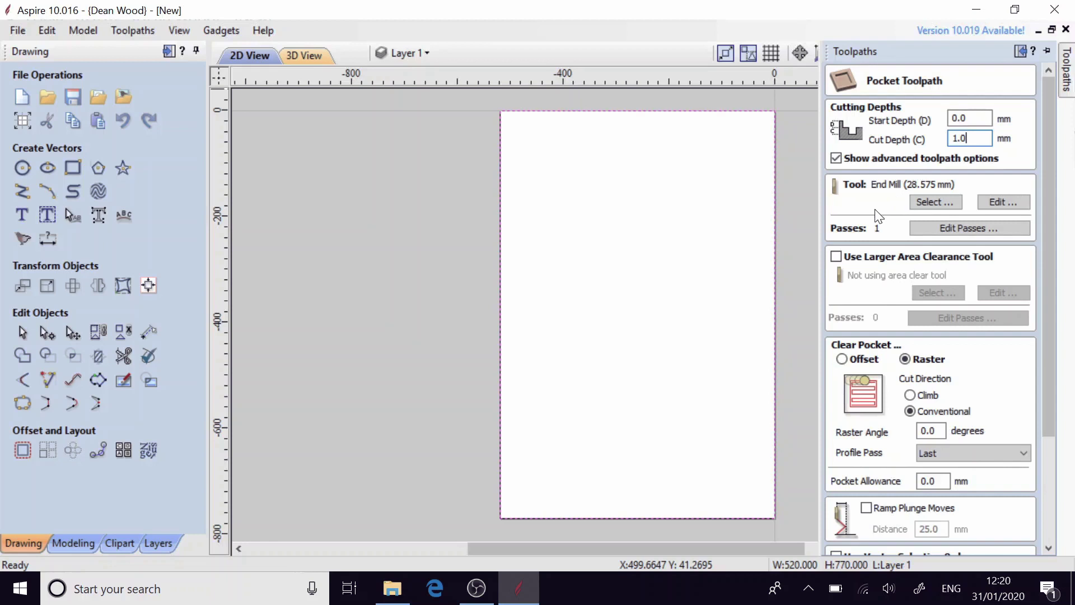
{"action": "left_click", "coordinate": [872, 361]}
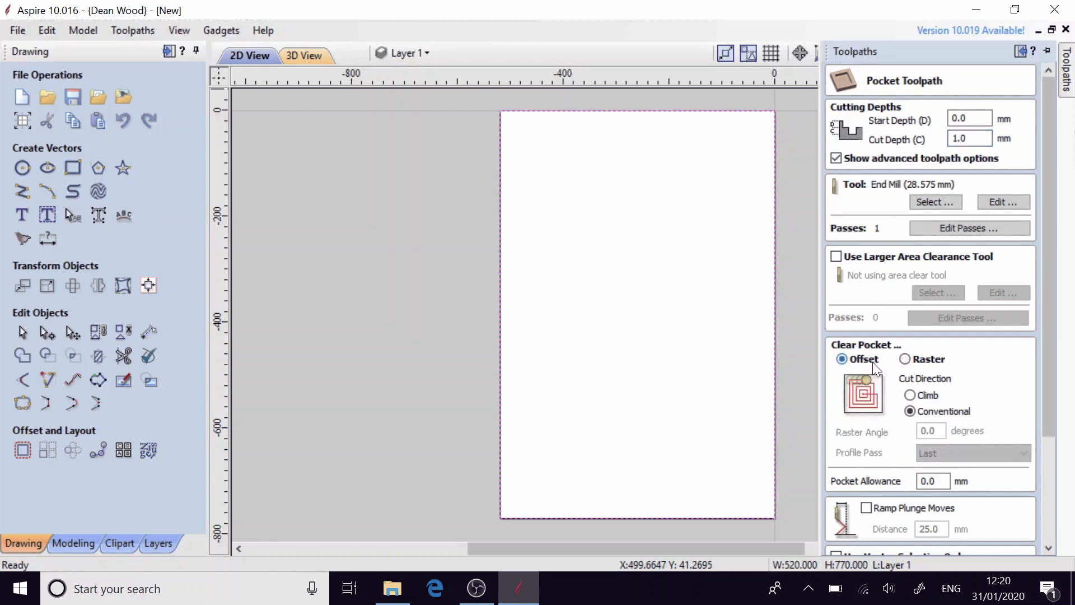
{"action": "scroll", "coordinate": [901, 455], "scroll_direction": "down", "scroll_amount": 3}
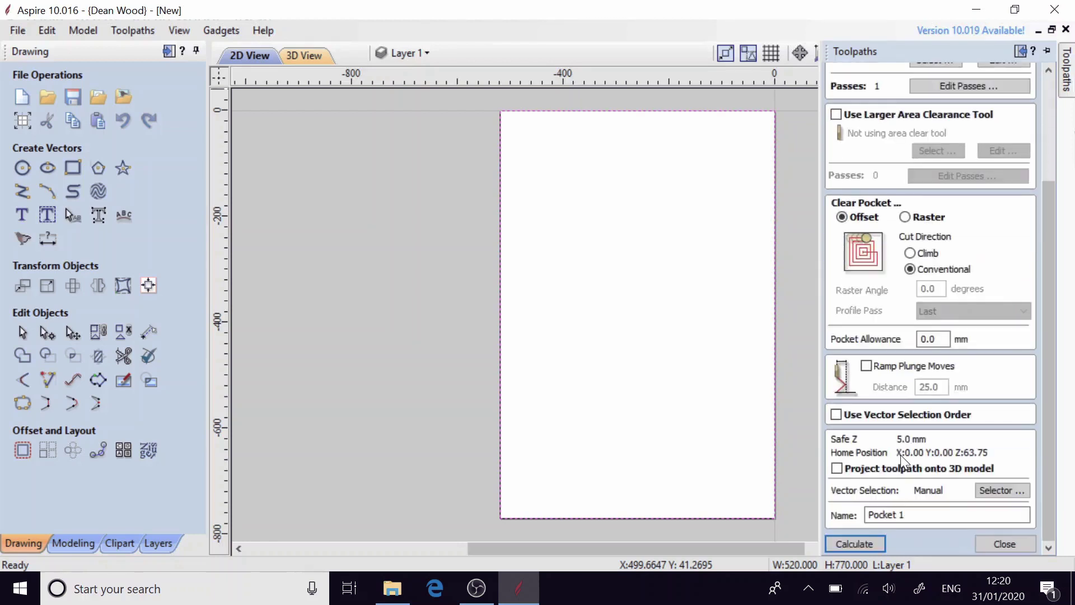
Calculate the offset Pocket 1 toolpath and preview its machining in a perspective 3D view
{"action": "left_click", "coordinate": [854, 544]}
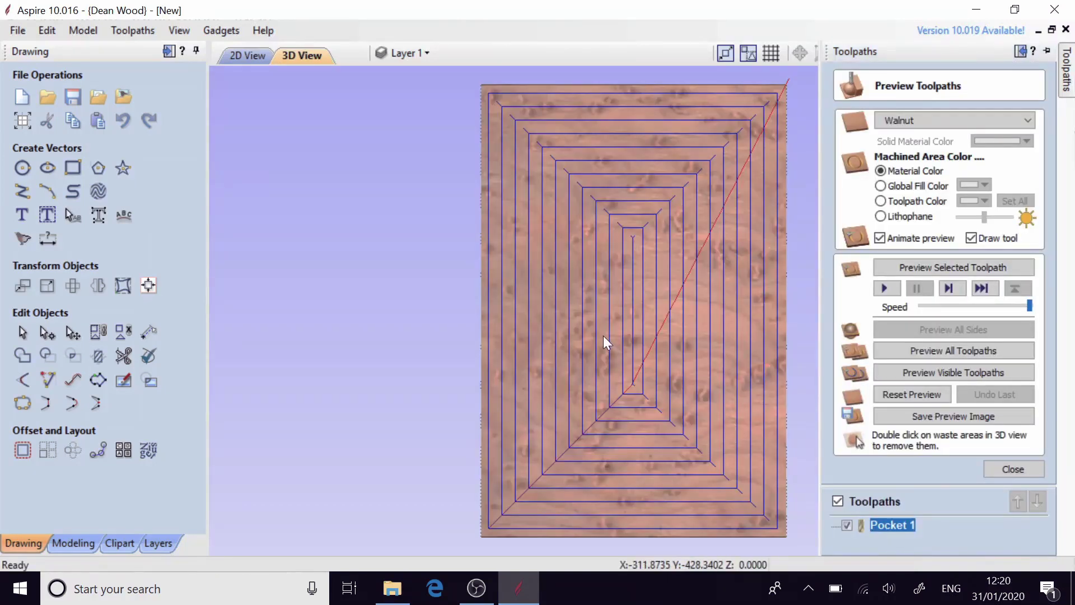
{"action": "scroll", "coordinate": [599, 317], "scroll_direction": "up", "scroll_amount": 3}
{"action": "scroll", "coordinate": [598, 331], "scroll_direction": "down", "scroll_amount": 6}
{"action": "left_click_drag", "start_coordinate": [600, 354], "coordinate": [511, 300]}
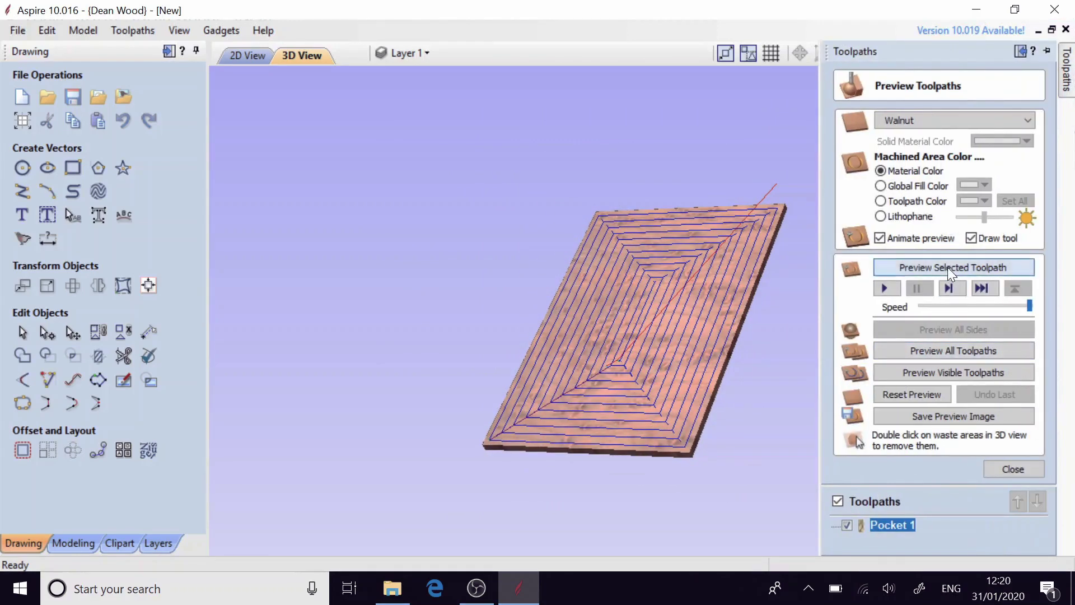
{"action": "left_click", "coordinate": [947, 267]}
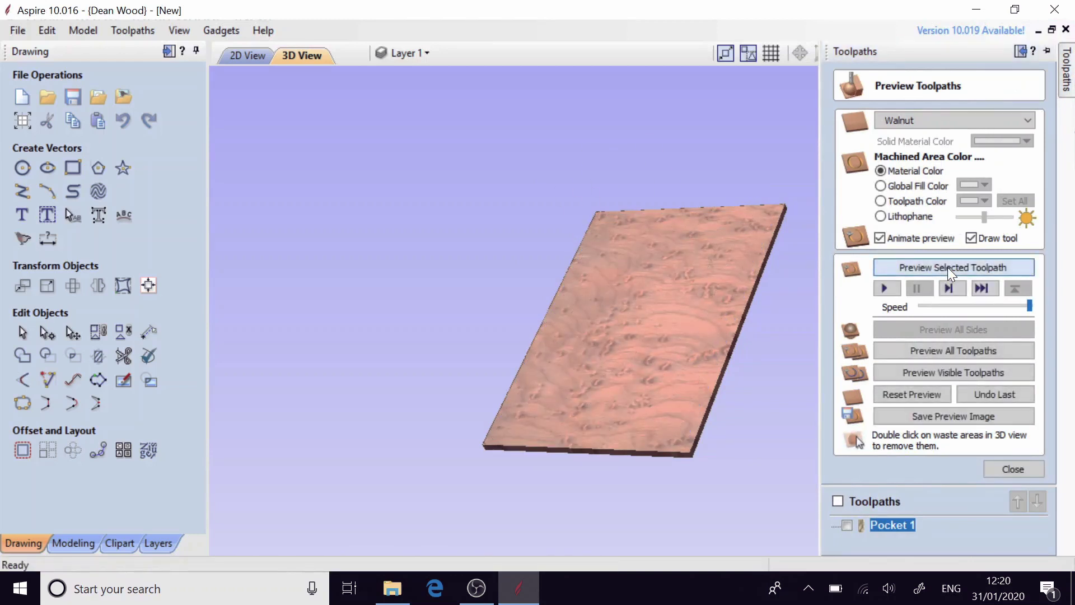
{"action": "left_click", "coordinate": [1020, 474]}
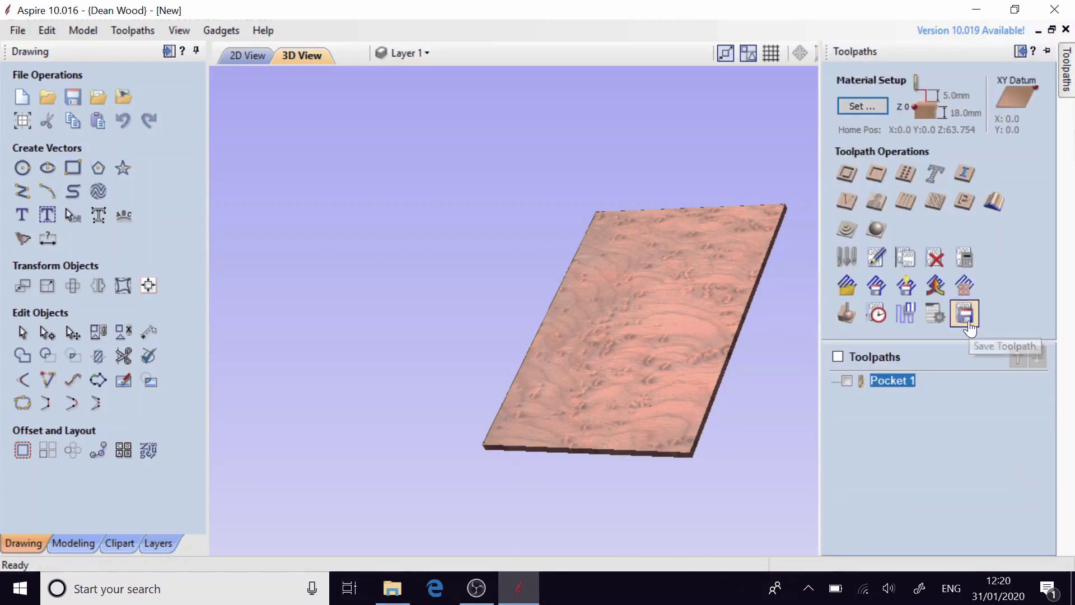
Save Pocket 1 with the Grbl (mm) post processor to the Desktop as 'Surface'
{"action": "left_click", "coordinate": [964, 314]}
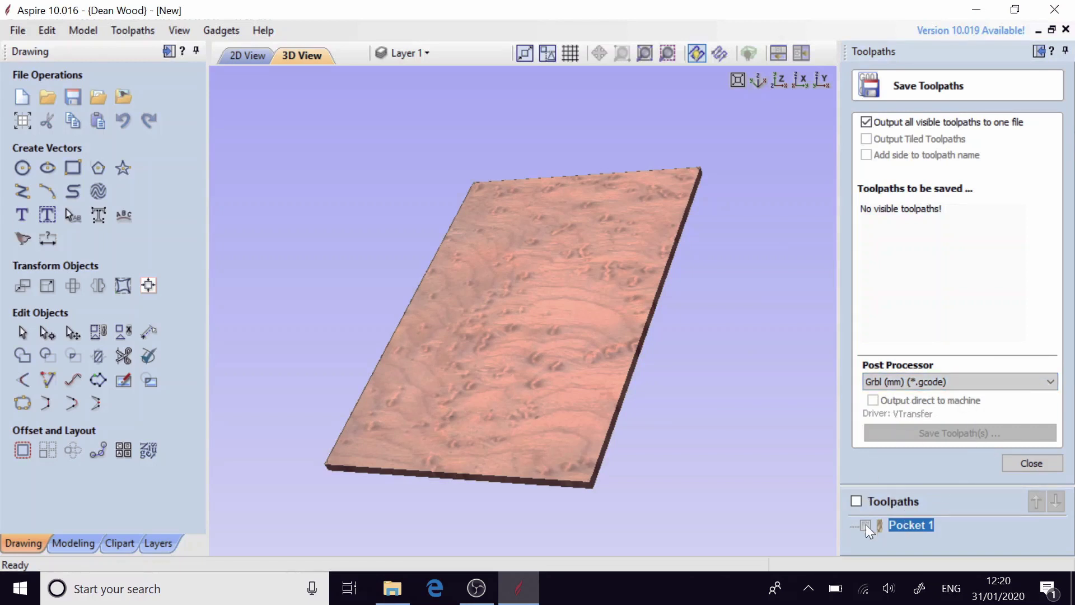
{"action": "left_click", "coordinate": [856, 501]}
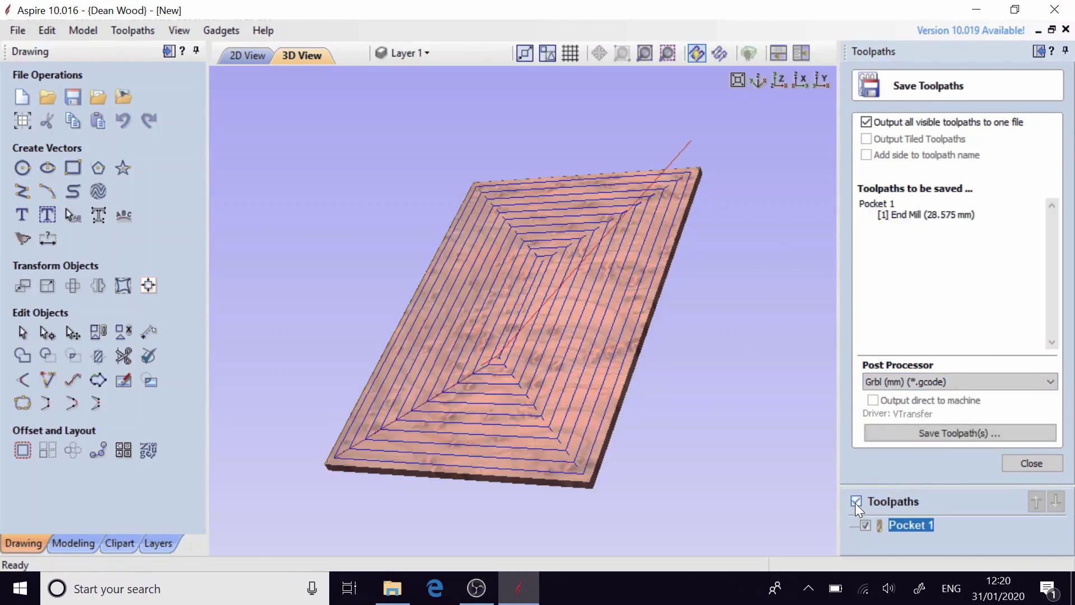
{"action": "left_click", "coordinate": [955, 431]}
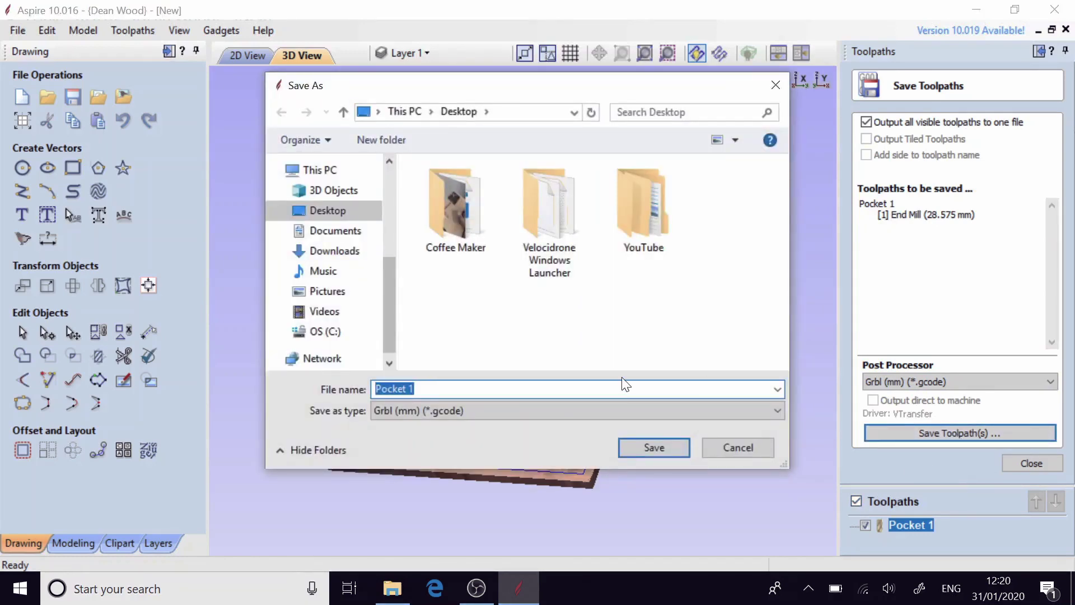
{"action": "type", "text": "Surface"}
{"action": "left_click", "coordinate": [647, 448]}
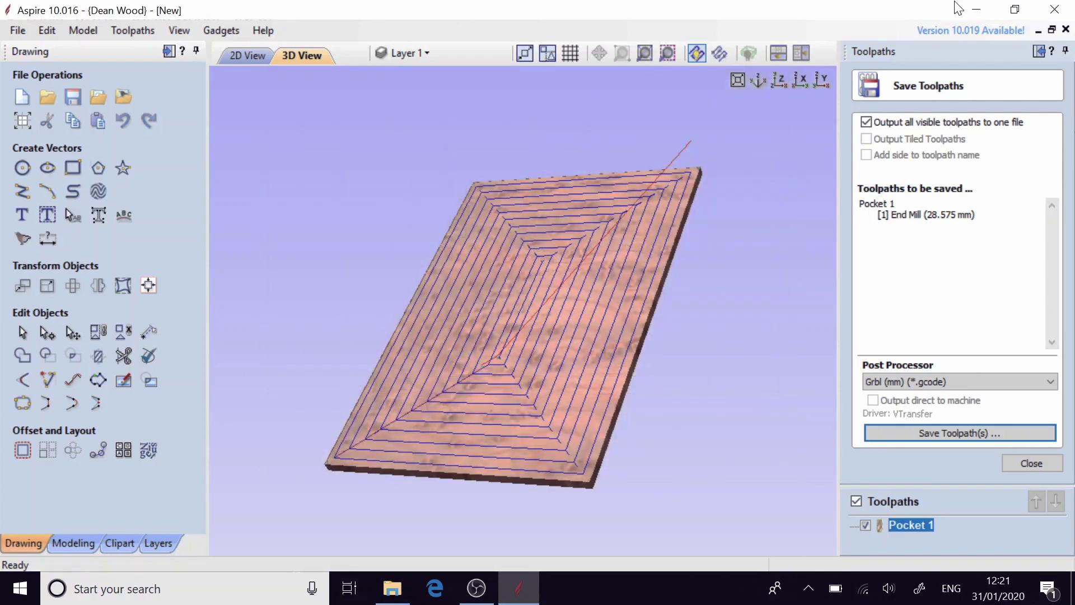
Minimize Aspire and select the Surface pass file on the desktop
{"action": "left_click", "coordinate": [974, 12]}
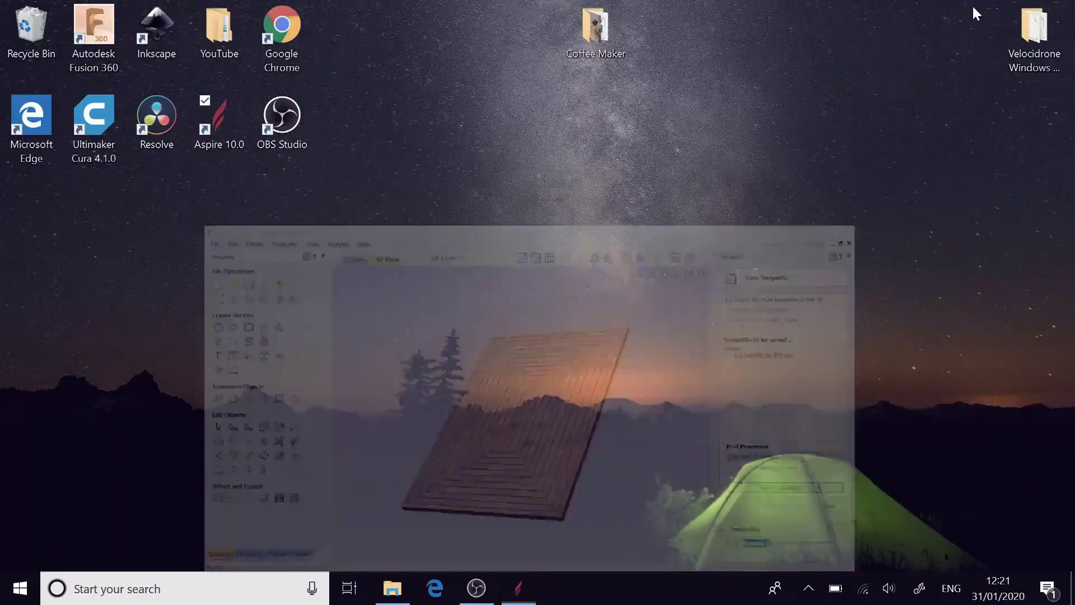
{"action": "left_click", "coordinate": [34, 213]}
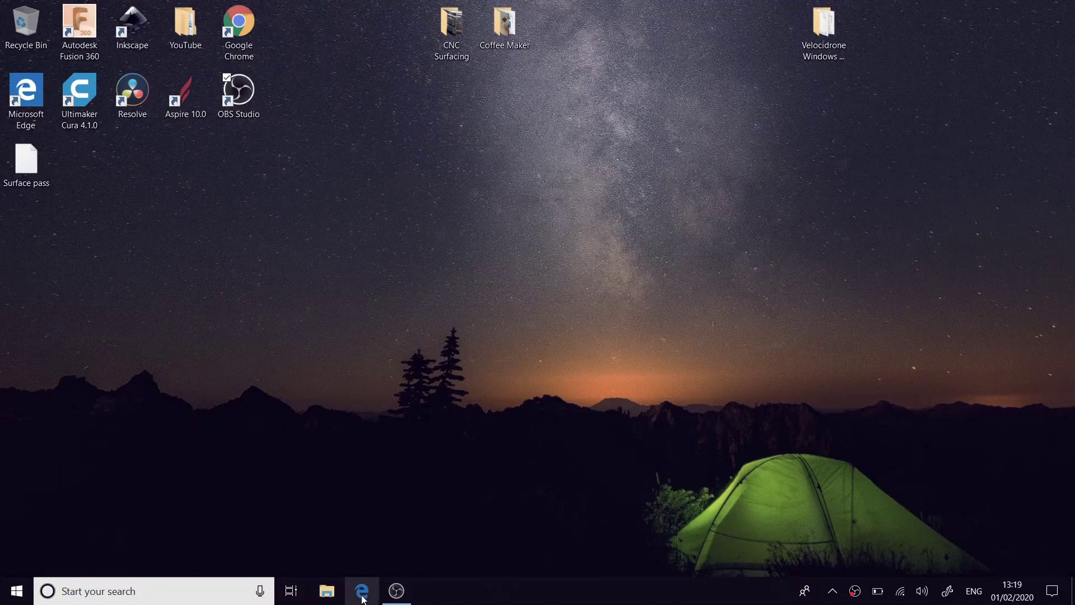
Open the WorkBee's Duet Web Control from Edge favourites and home the X, Y and Z axes
{"action": "left_click", "coordinate": [361, 597]}
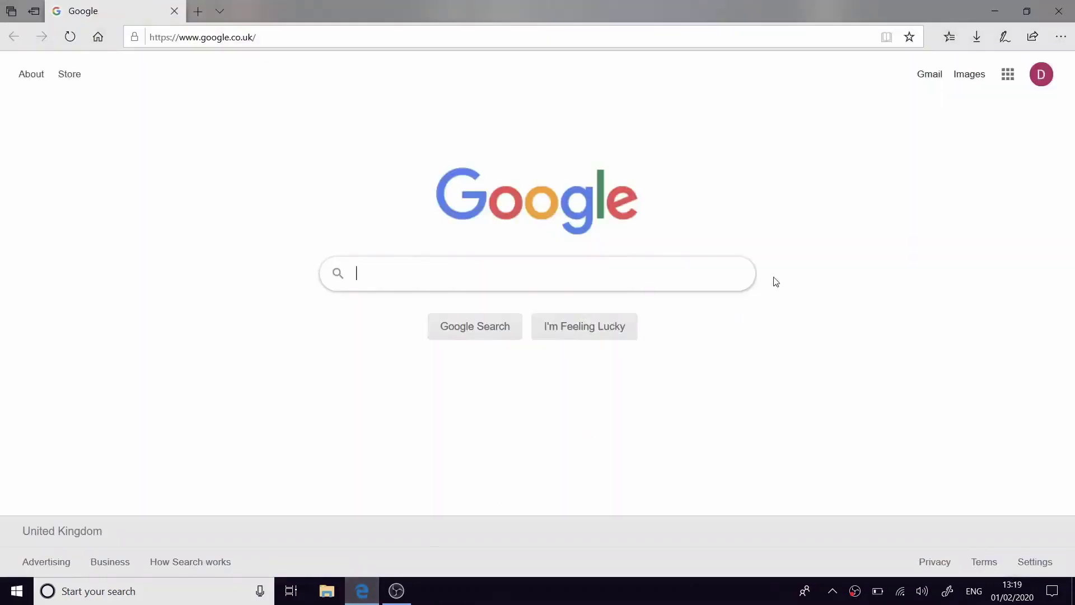
{"action": "left_click", "coordinate": [949, 36]}
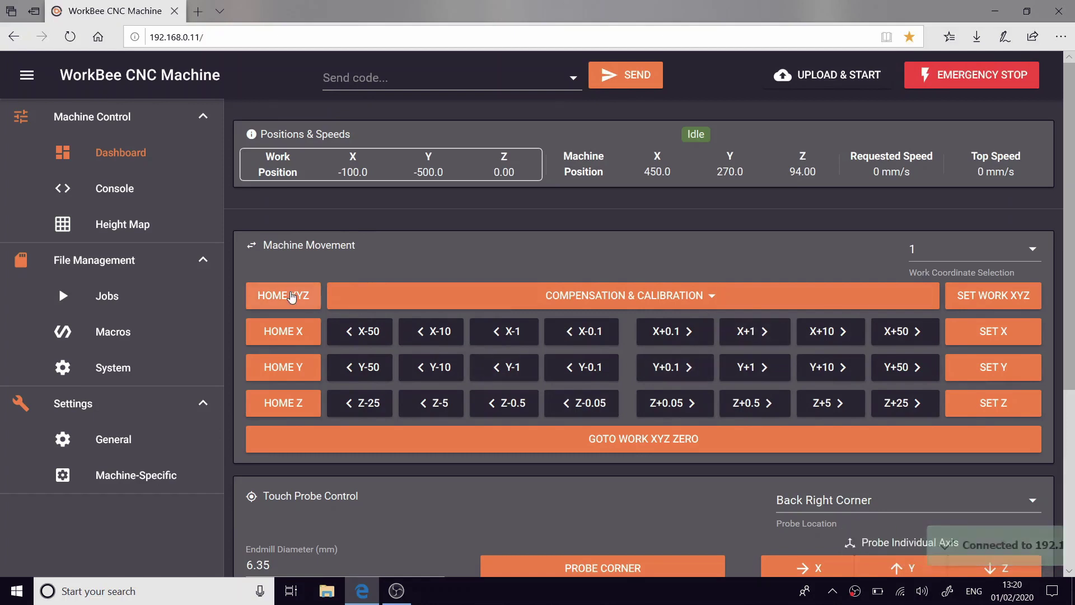
{"action": "left_click", "coordinate": [292, 297]}
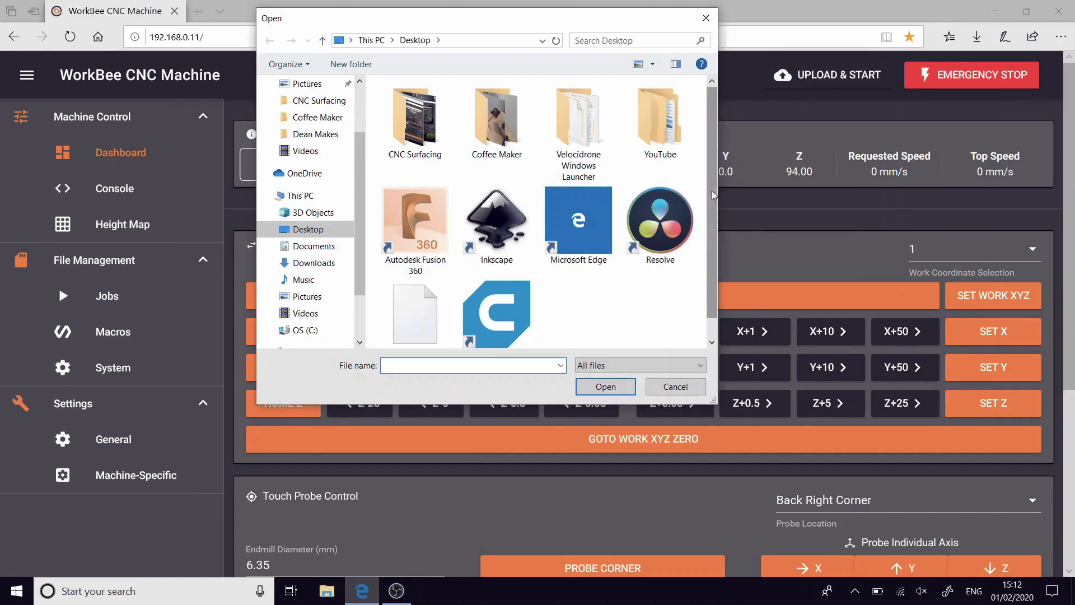
Scroll the Desktop file list to find the Surface pass G-code file
{"action": "scroll", "coordinate": [714, 195], "scroll_direction": "down", "scroll_amount": 1}
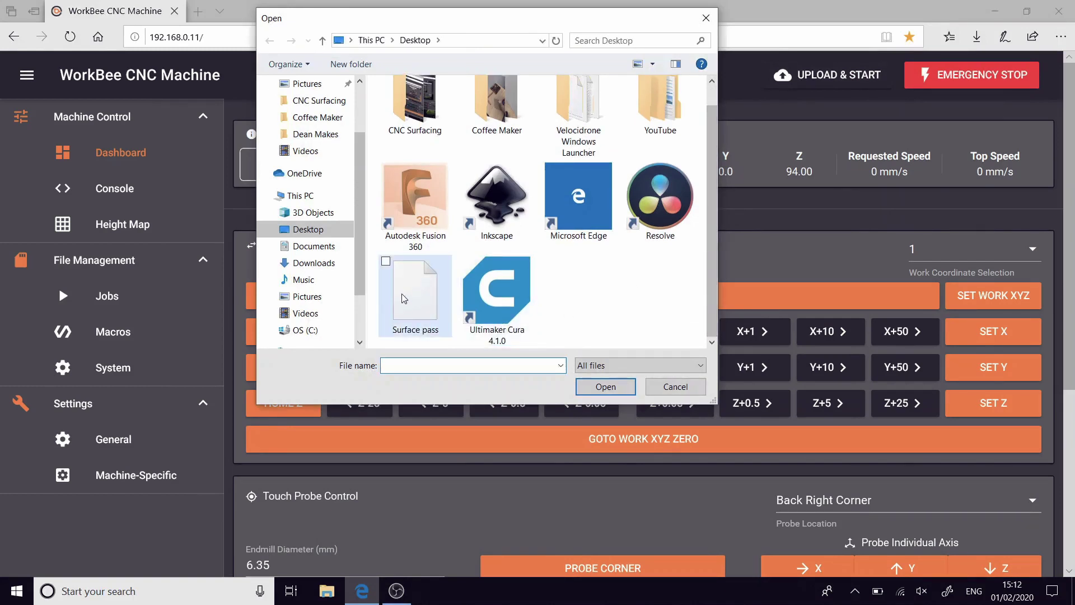